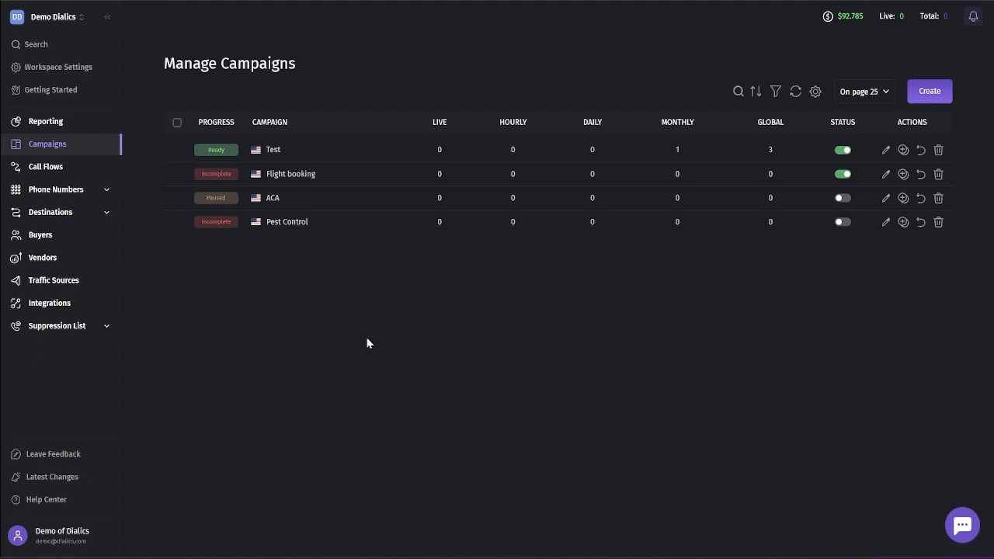
Buy the first listed toll-free tracking number for the Flight booking campaign.
left_click(887, 173)
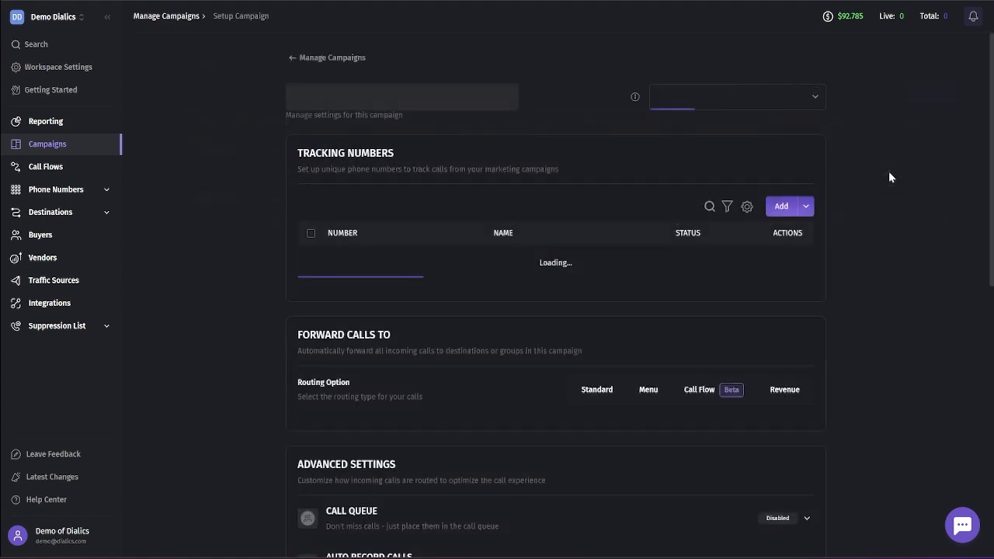
left_click(807, 207)
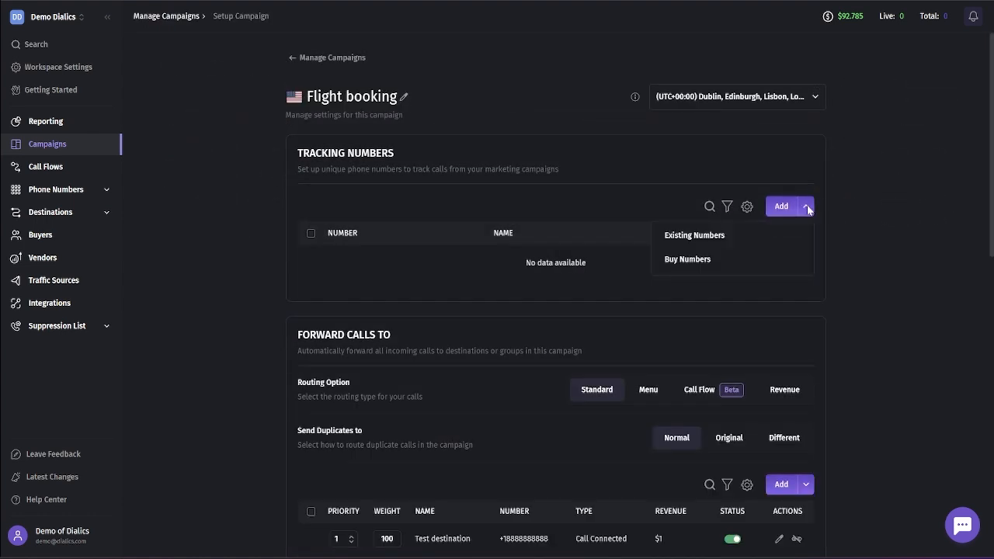
left_click(780, 268)
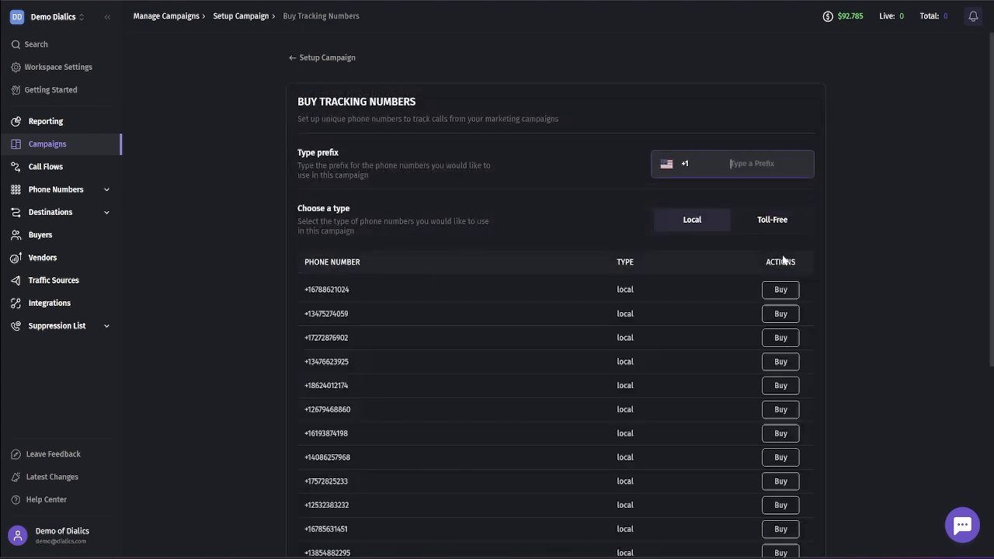
left_click(777, 222)
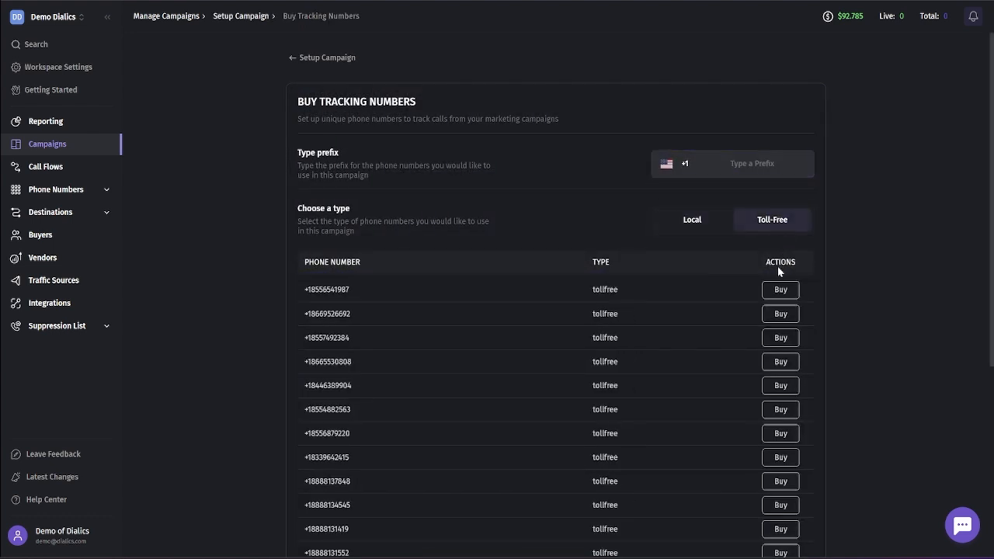
scroll(777, 266, "down", 3)
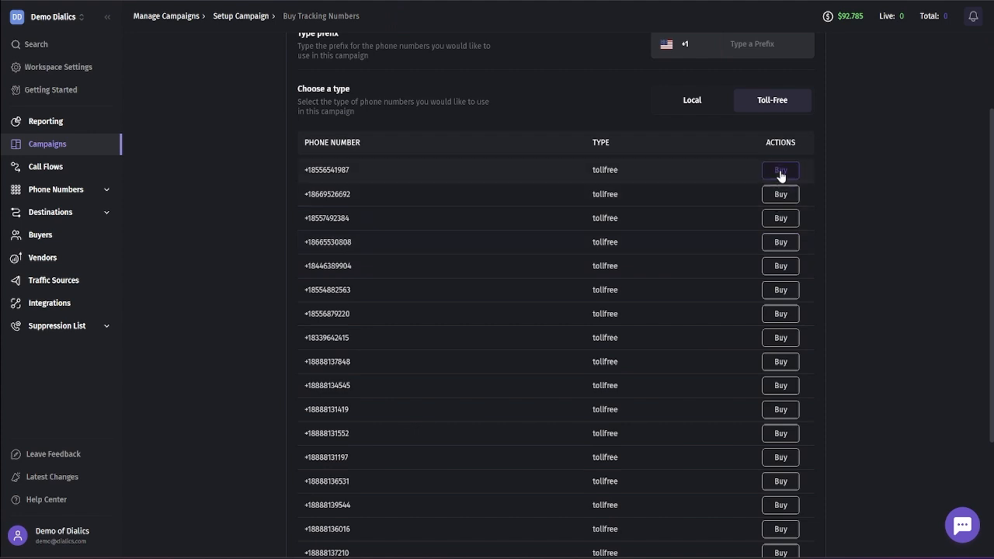
left_click(781, 171)
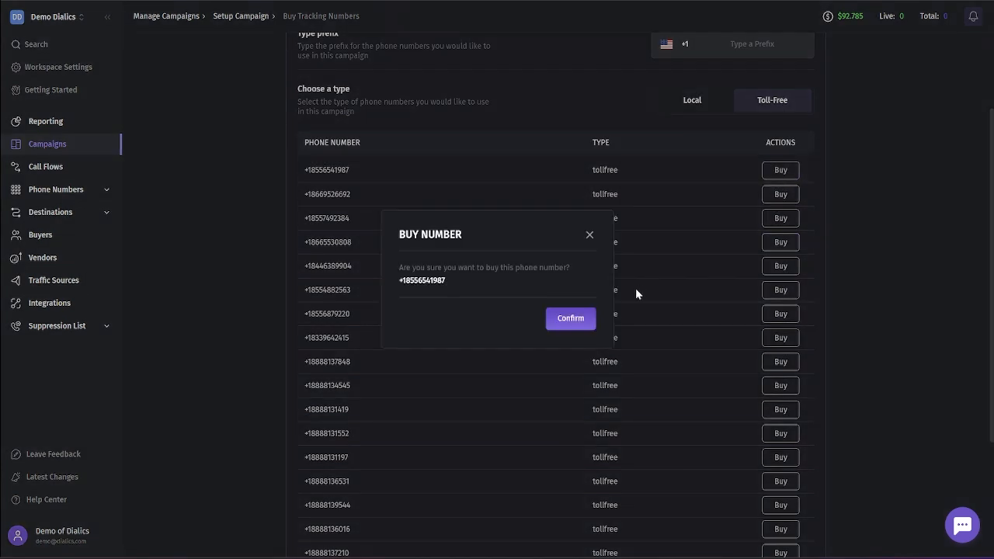
left_click(571, 320)
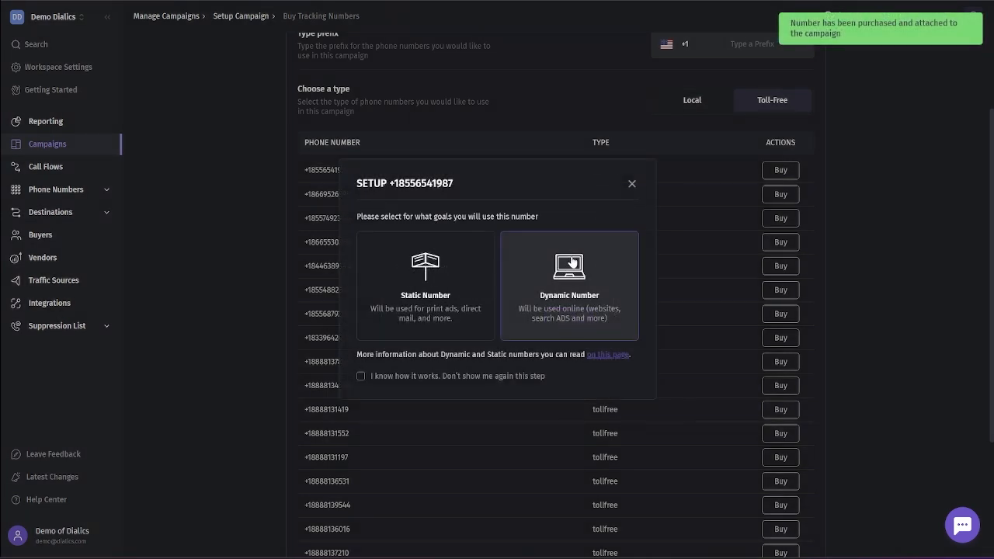
Set up the purchased number as a Dynamic Number and name it "Website name".
left_click(571, 263)
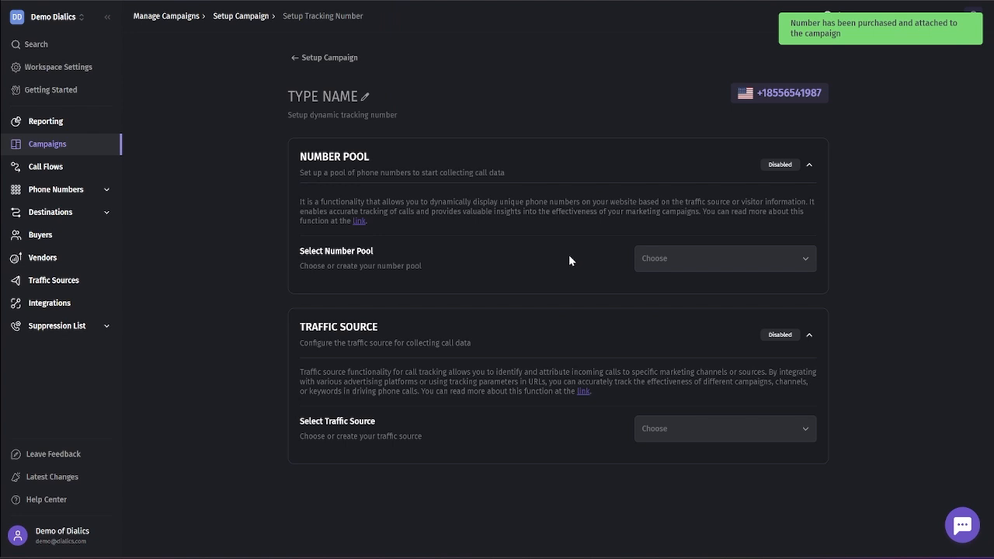
left_click(369, 96)
type("We")
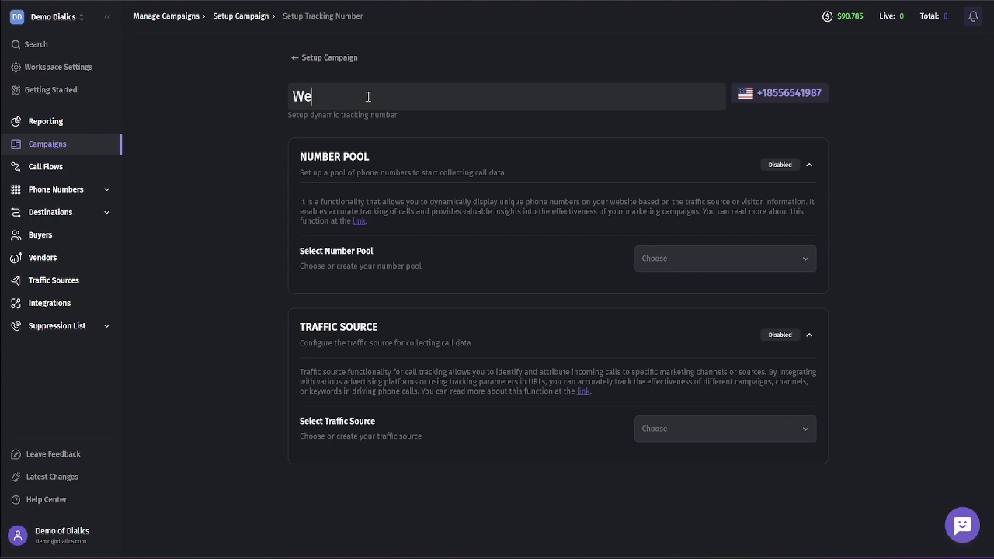
type("bsite name")
key("Return")
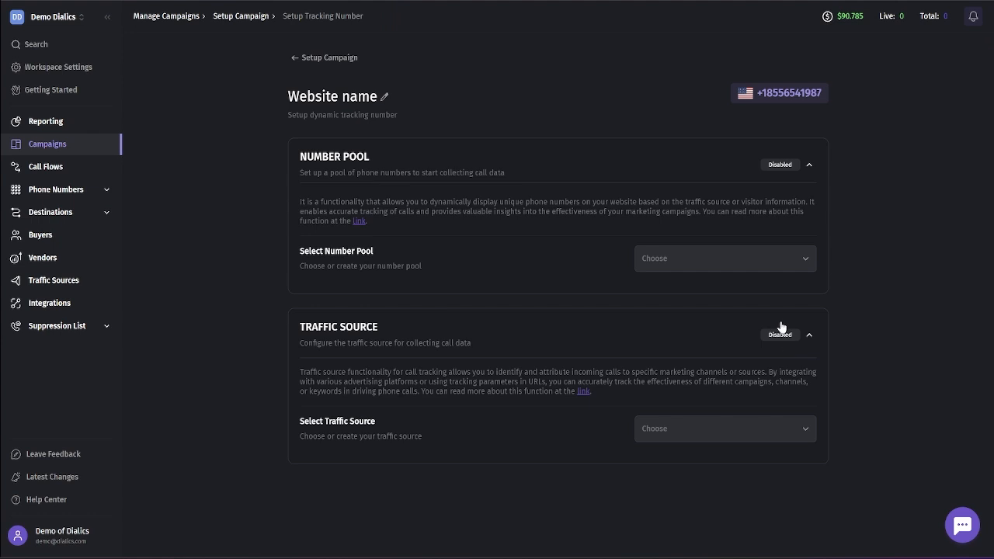
Assign the Dialics number pool to the tracking number and copy its JS integration code.
left_click(776, 264)
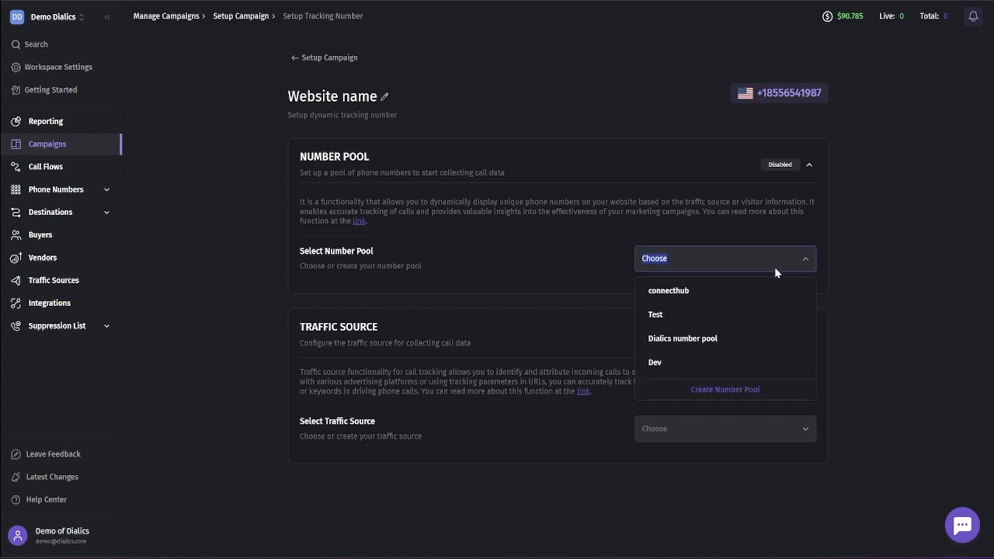
left_click(764, 341)
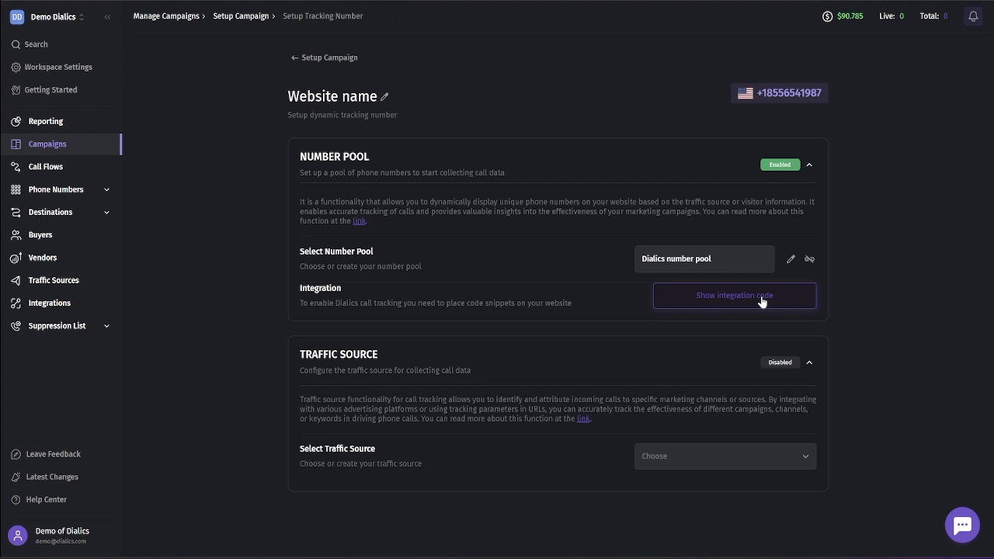
left_click(761, 302)
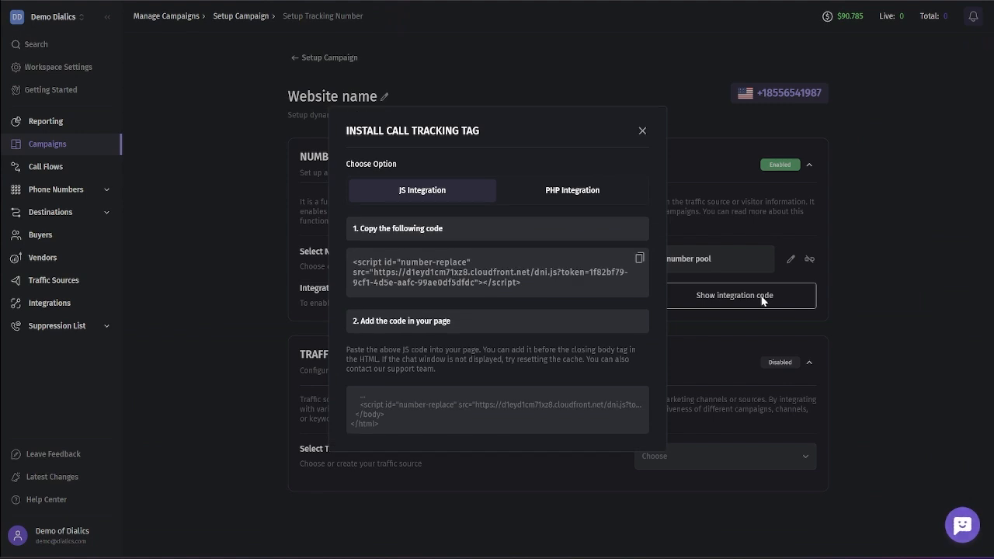
left_click(640, 259)
left_click(642, 132)
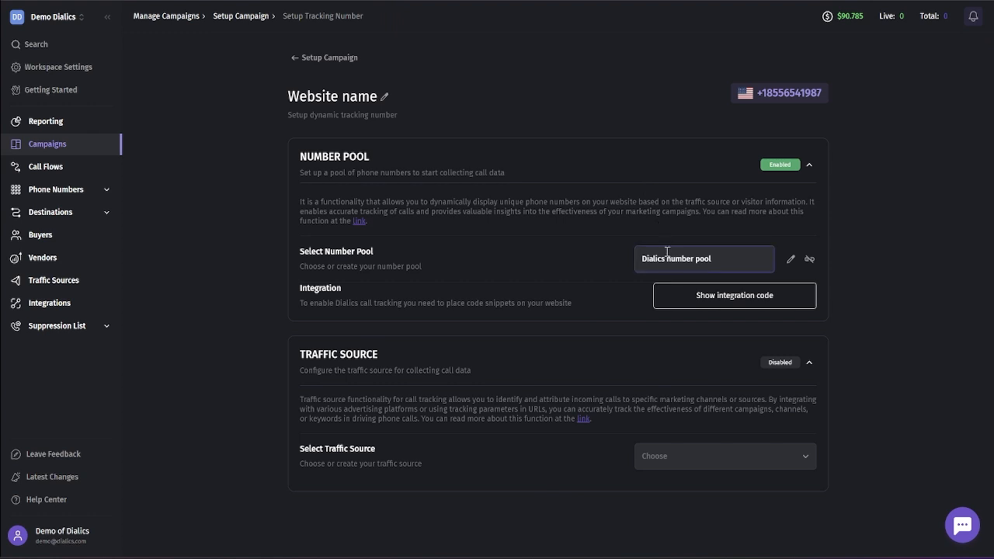
Create a traffic source for the tracking number from the Google Ads template and rename it "Google Ads account".
left_click(740, 460)
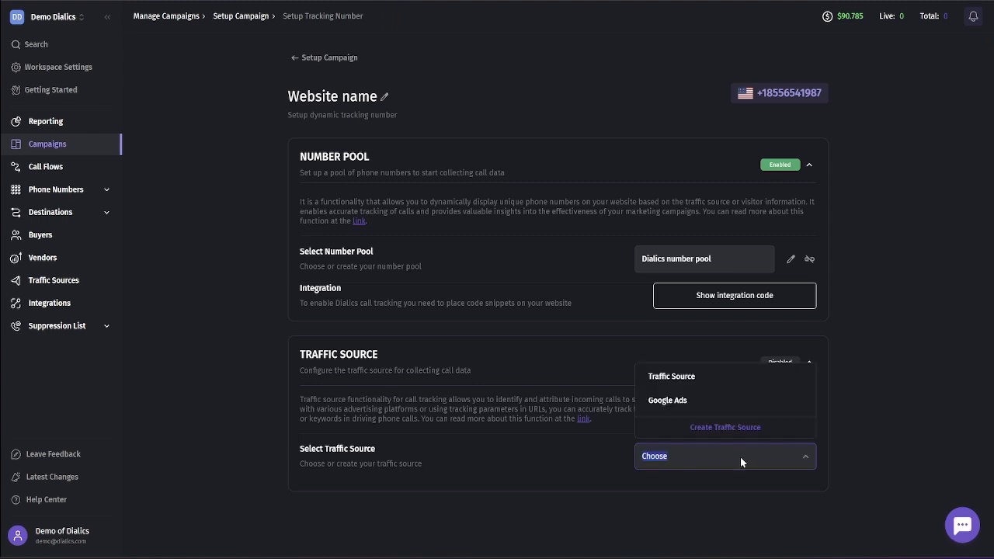
left_click(738, 432)
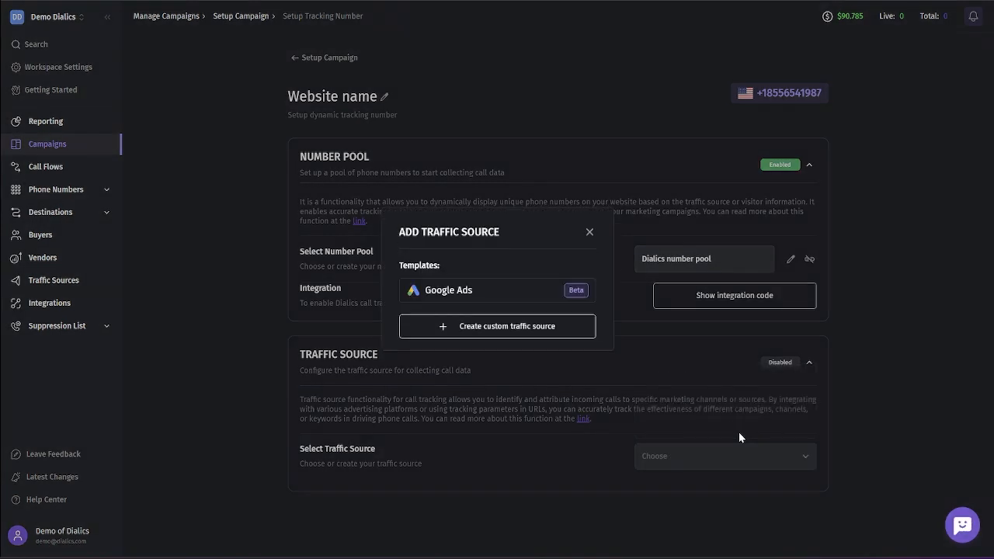
left_click(553, 289)
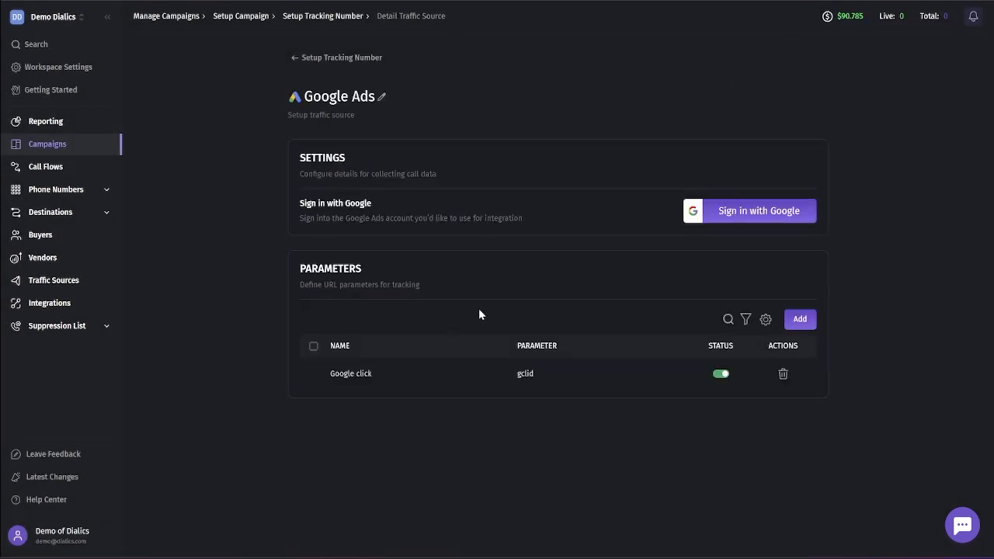
left_click(382, 96)
type("account")
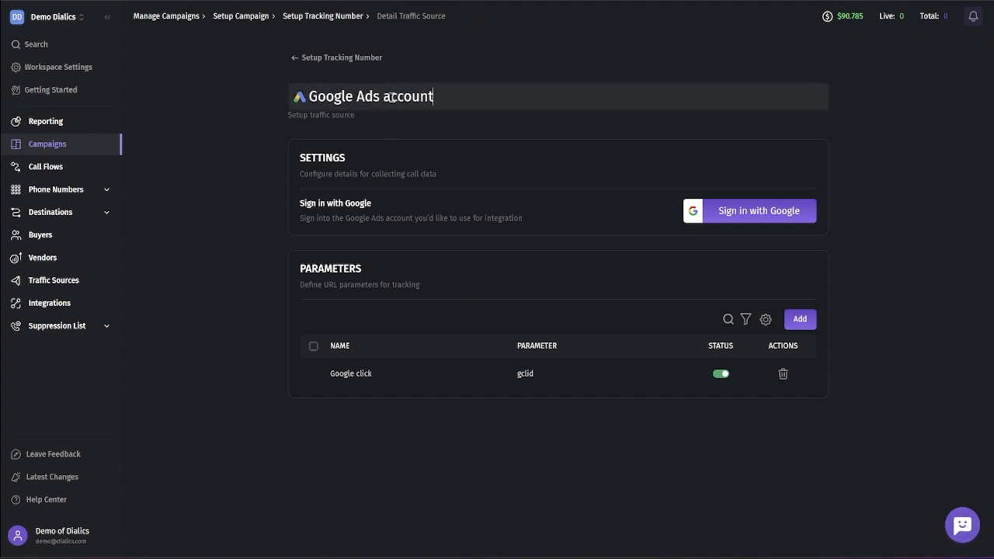
key("Return")
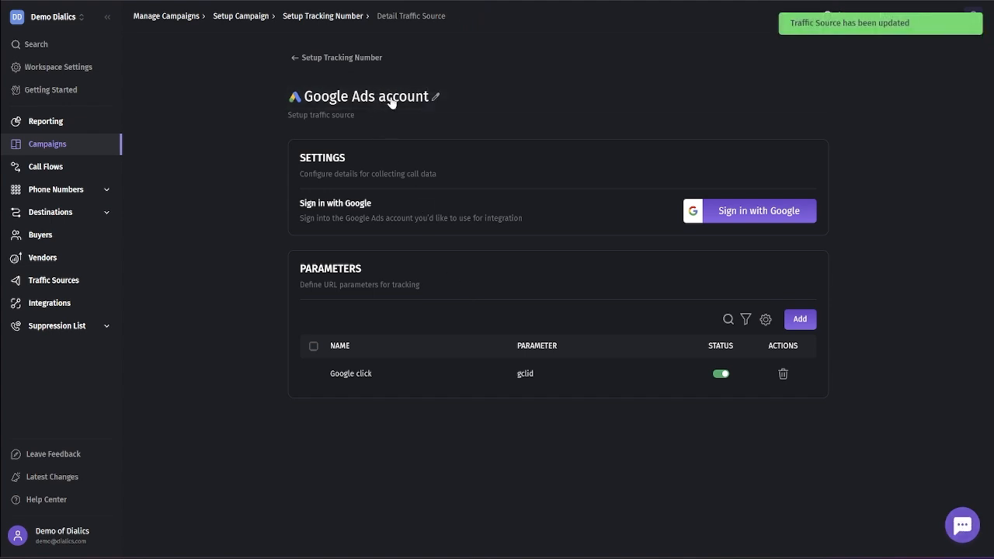
Sign the traffic source in with the Dialics Call Tracking Google account and select the Google Ads account to integrate.
left_click(741, 219)
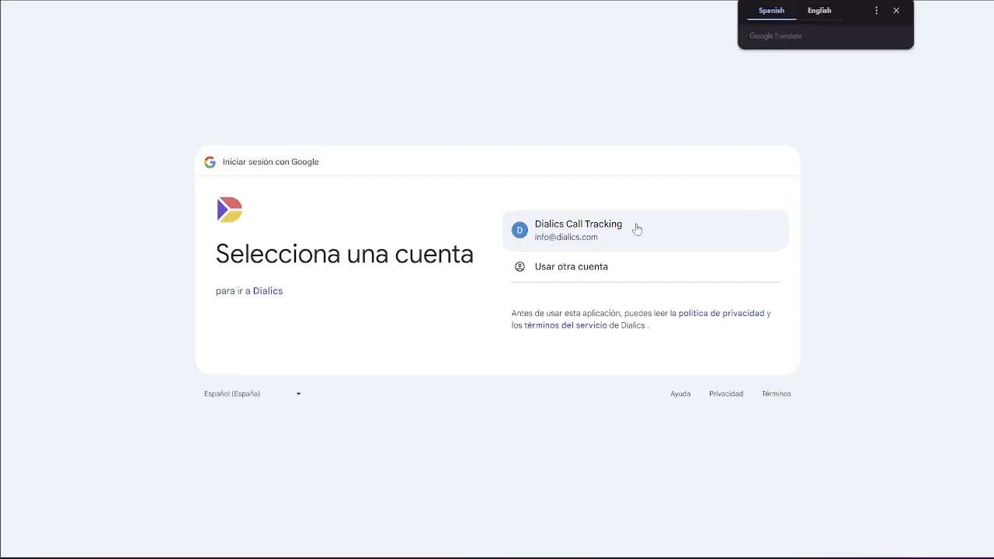
left_click(607, 233)
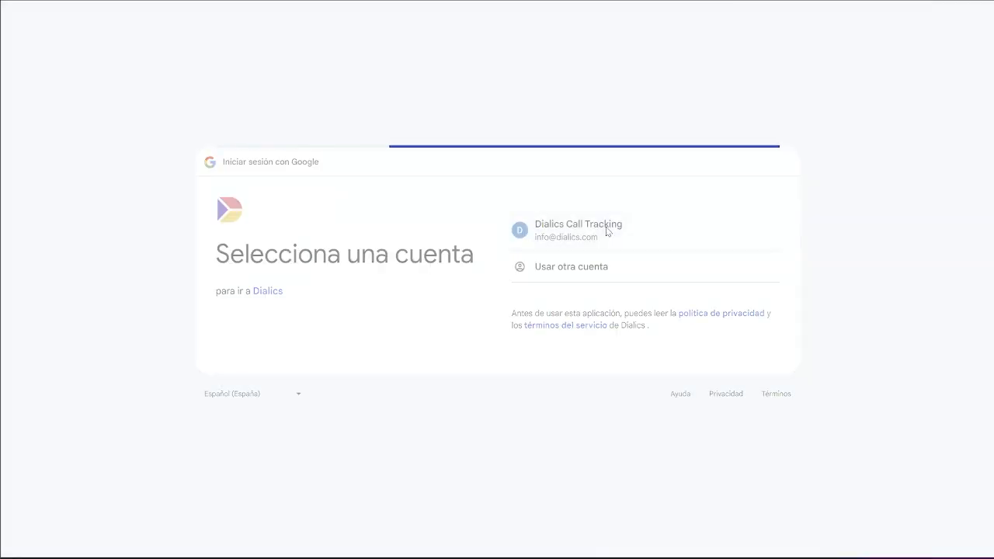
left_click(618, 341)
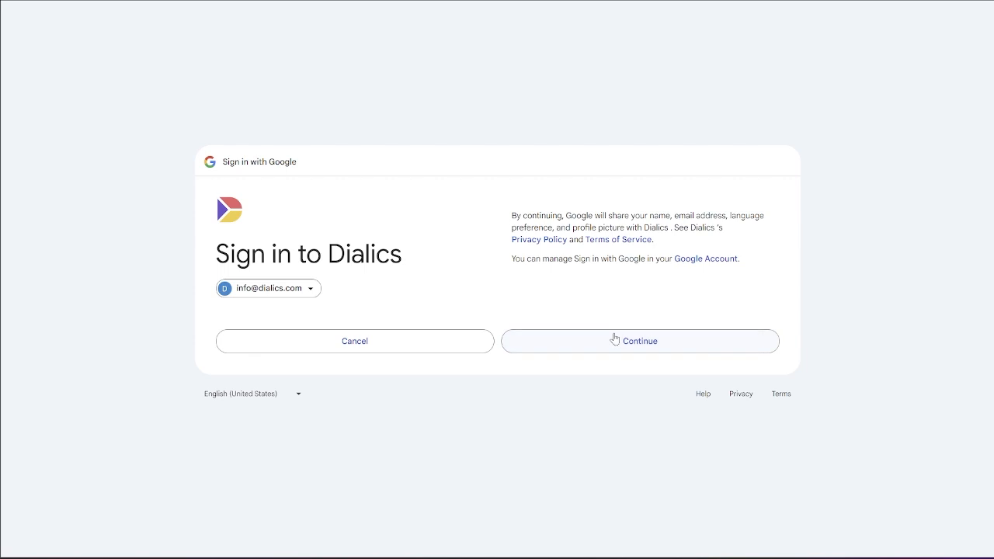
left_click(615, 386)
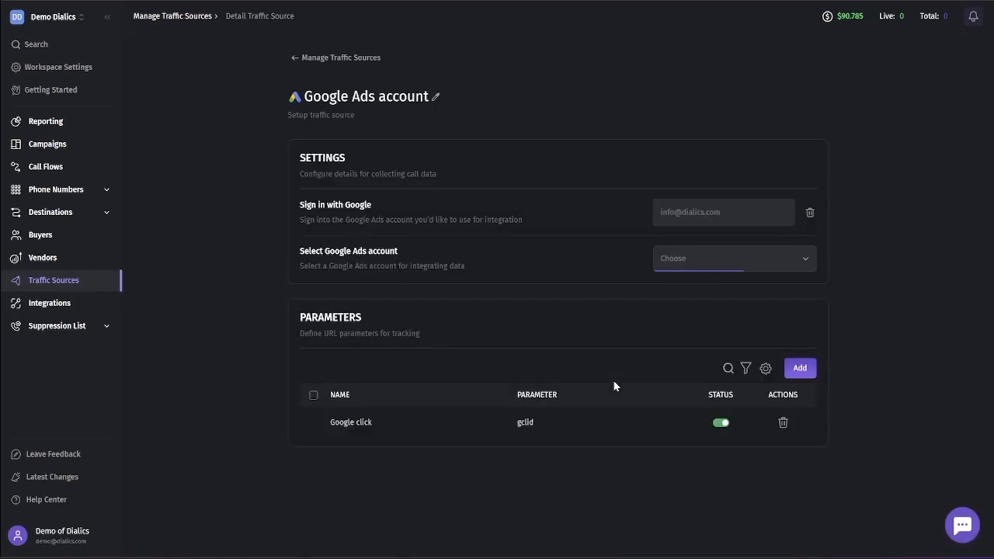
left_click(733, 264)
left_click(733, 315)
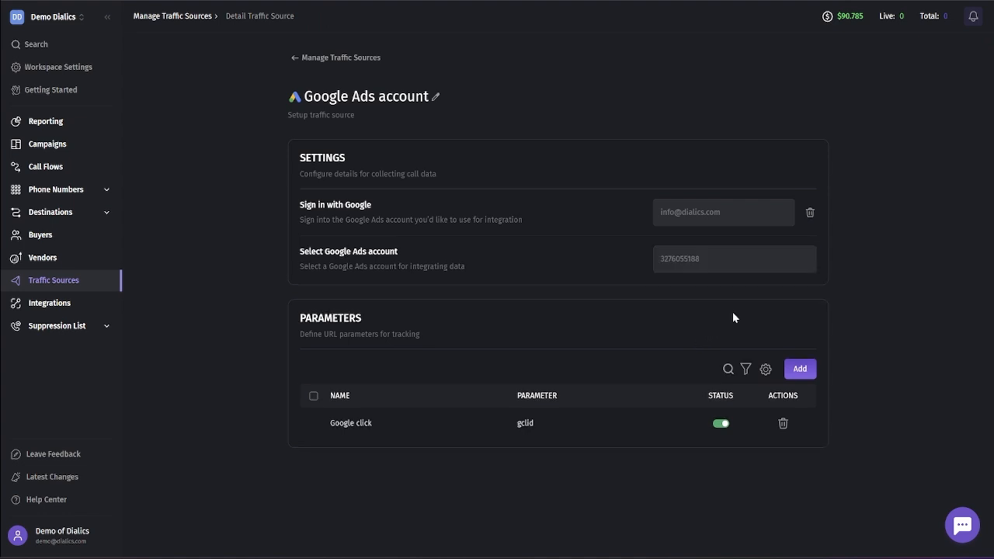
Create a conversion named "conversions" with type Click and trigger Converted Call for the traffic source.
scroll(733, 311, "down", 2)
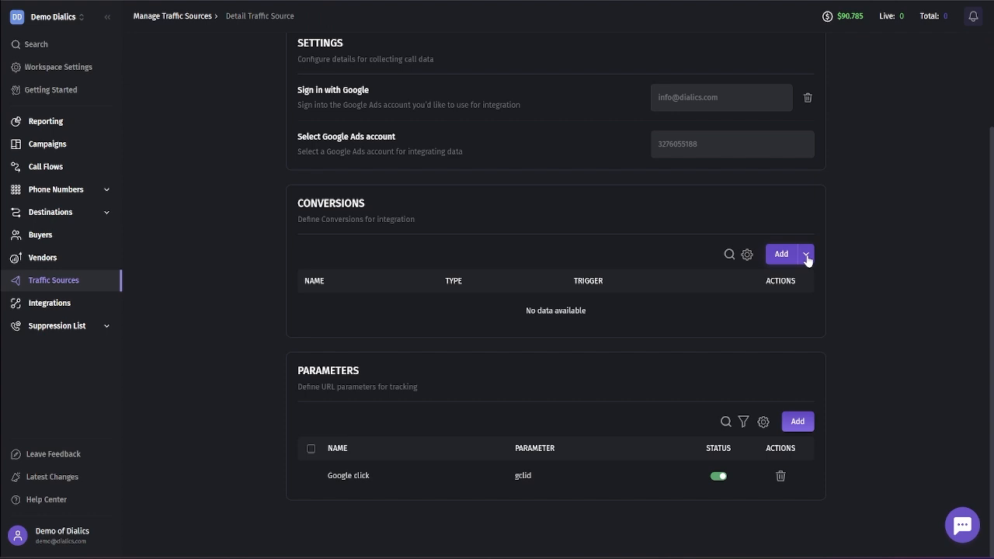
left_click(807, 256)
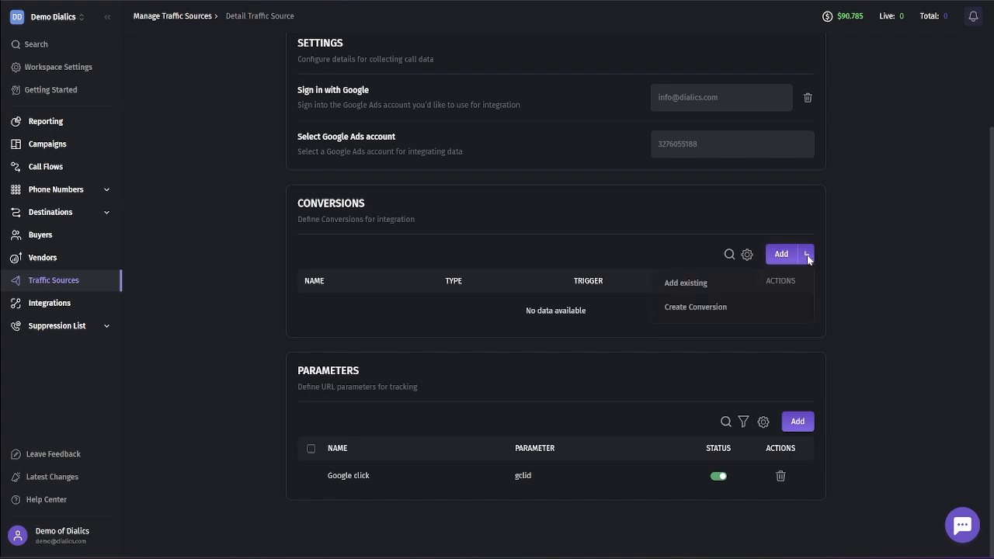
left_click(766, 309)
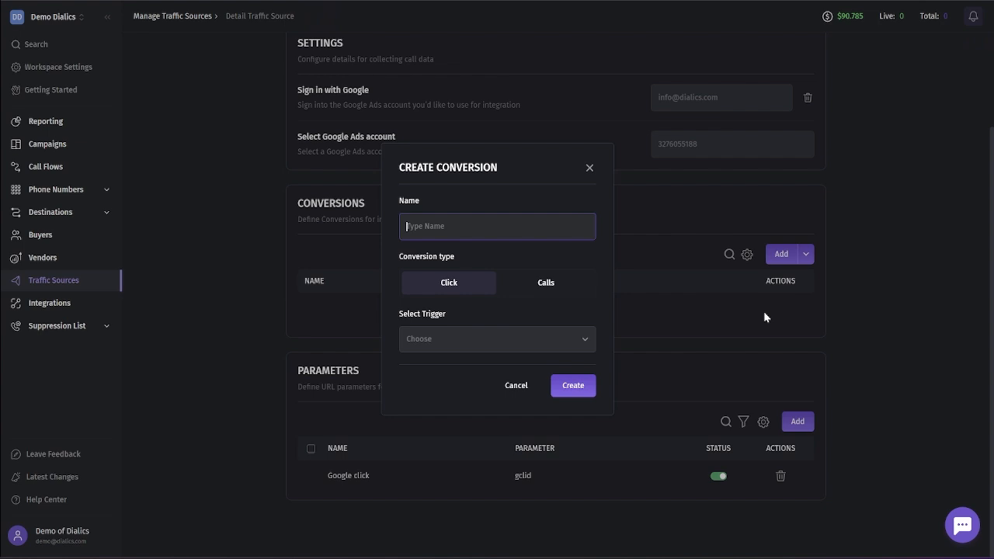
type("conversions")
left_click(466, 289)
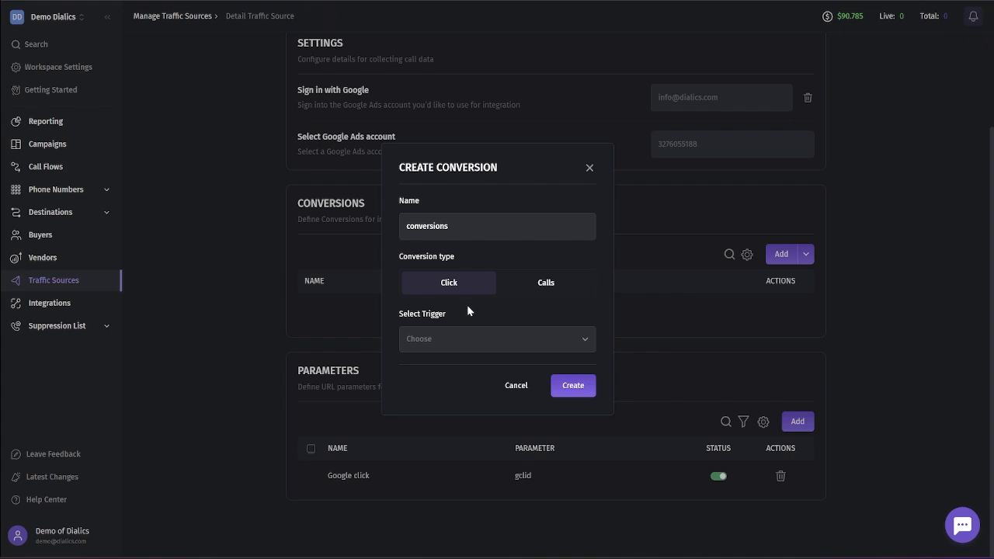
left_click(481, 339)
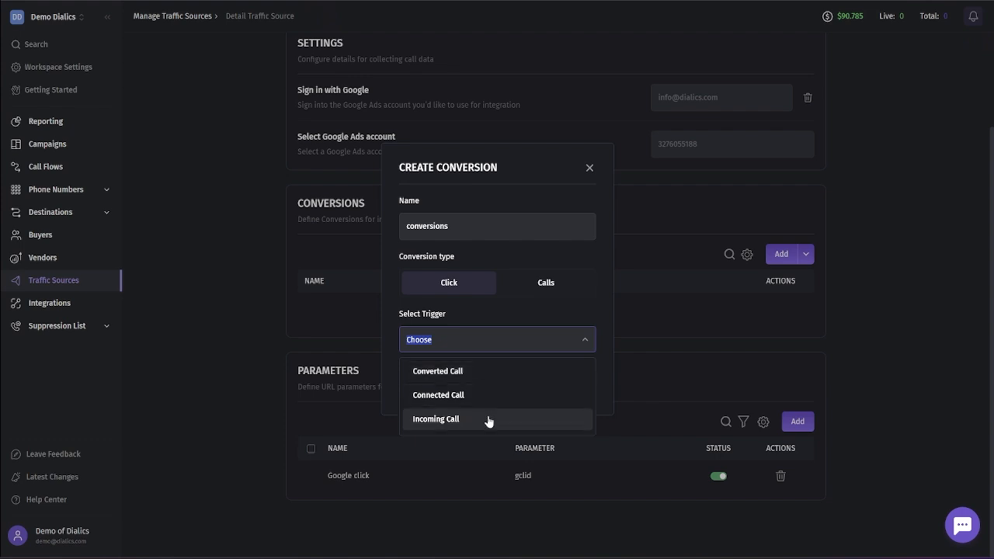
left_click(488, 373)
left_click(572, 386)
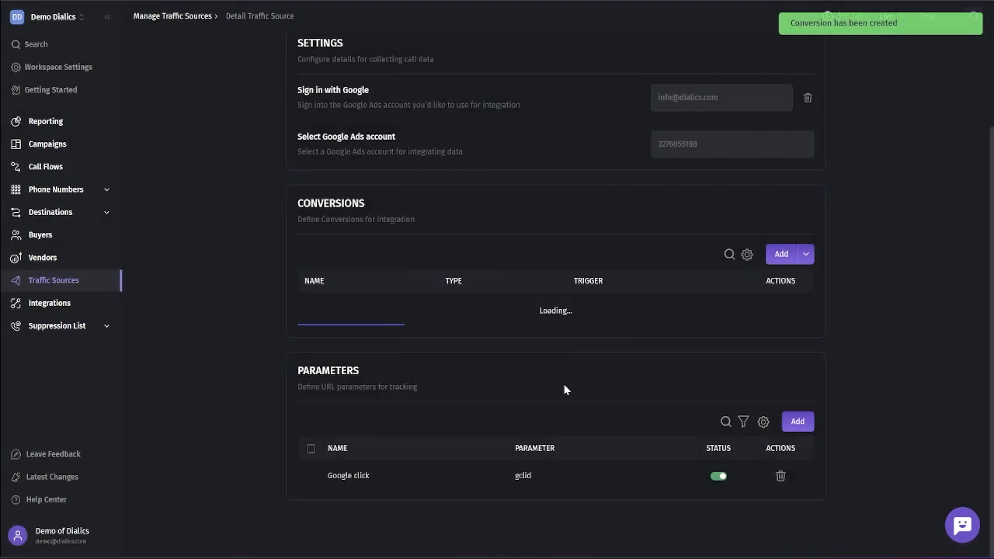